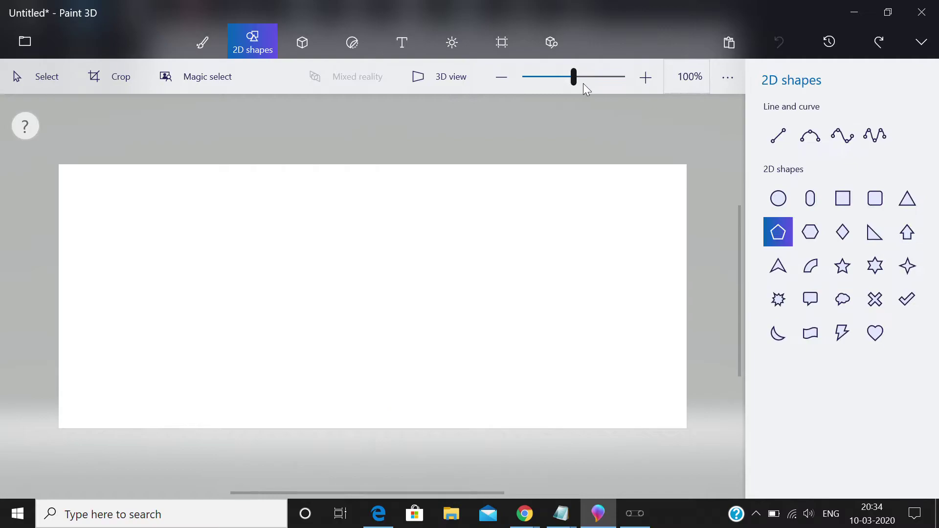
Draw a large black-outlined hexagon with no fill and position it near the middle of the white canvas.
{"action": "left_click", "coordinate": [823, 235]}
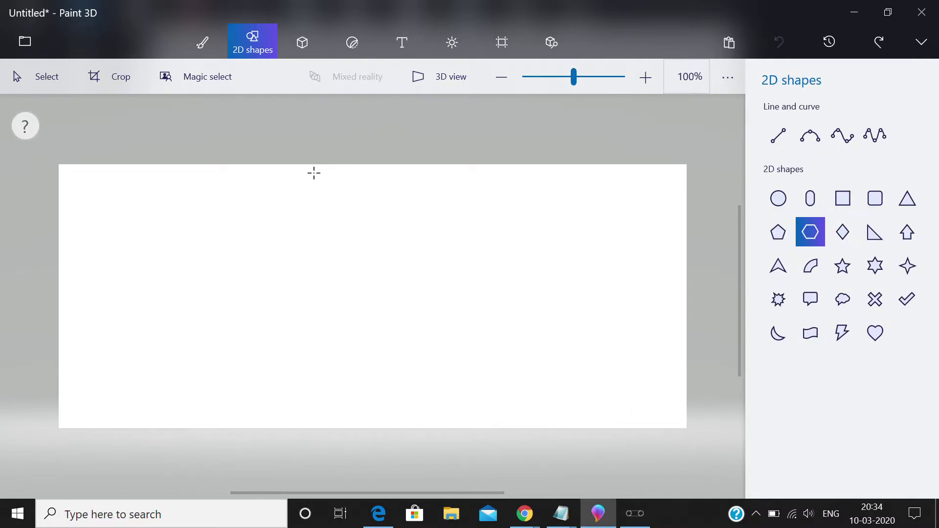
{"action": "left_click_drag", "start_coordinate": [277, 193], "coordinate": [563, 447]}
{"action": "left_click_drag", "start_coordinate": [432, 296], "coordinate": [397, 283]}
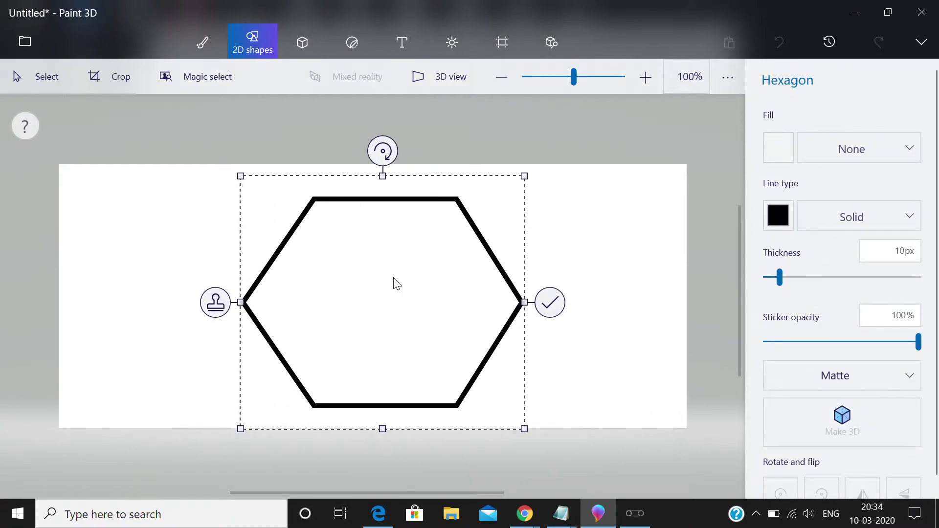
{"action": "left_click", "coordinate": [202, 42]}
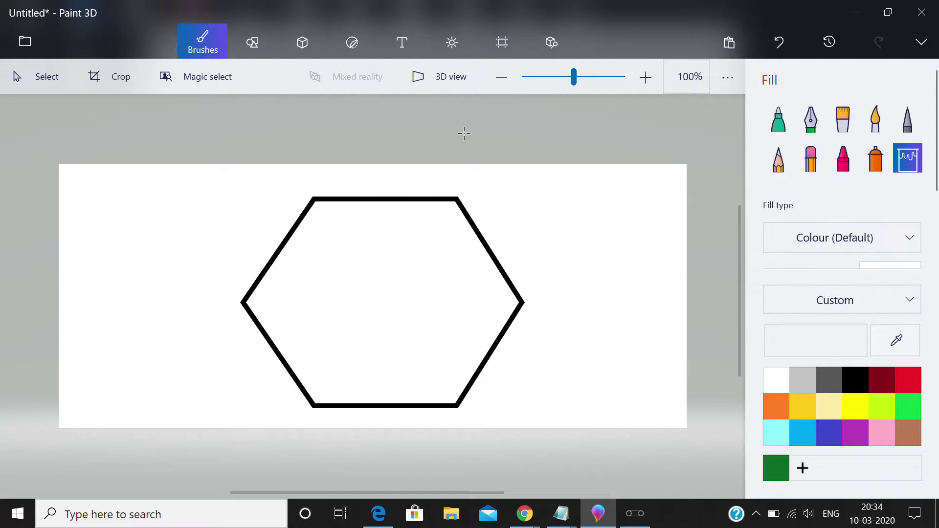
Draw a small circle over the hexagon's upper-left corner.
{"action": "left_click", "coordinate": [272, 48]}
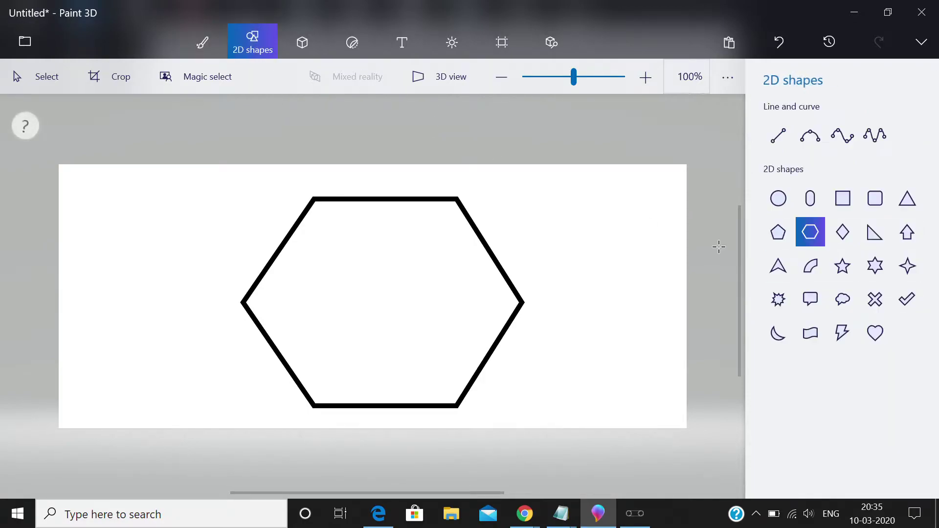
{"action": "left_click", "coordinate": [778, 206]}
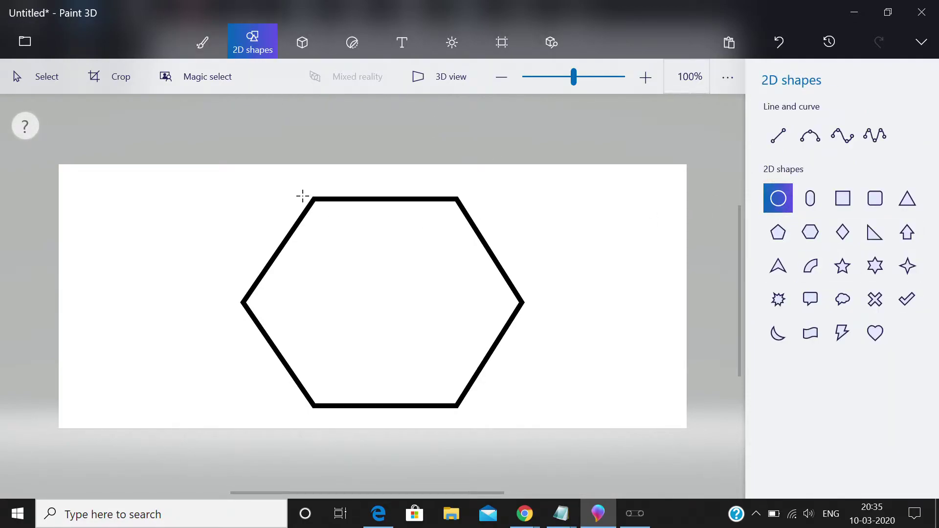
{"action": "left_click_drag", "start_coordinate": [288, 179], "coordinate": [364, 247]}
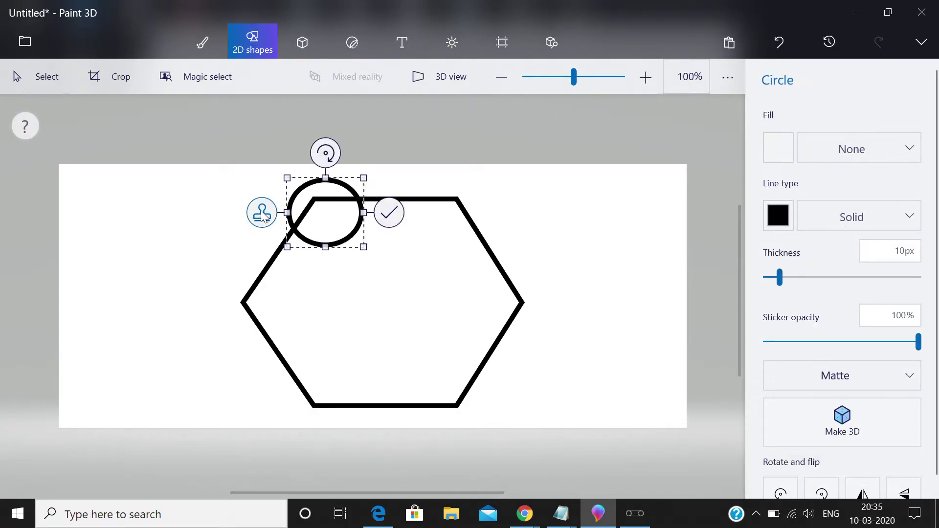
Stamp nine copies of the circle around the hexagon's outline and delete the spare copy.
{"action": "left_click", "coordinate": [262, 212]}
{"action": "left_click_drag", "start_coordinate": [350, 236], "coordinate": [401, 208]}
{"action": "left_click", "coordinate": [222, 264]}
{"action": "left_click", "coordinate": [198, 321]}
{"action": "left_click", "coordinate": [240, 382]}
{"action": "left_click", "coordinate": [306, 394]}
{"action": "left_click", "coordinate": [389, 400]}
{"action": "left_click", "coordinate": [431, 351]}
{"action": "left_click", "coordinate": [444, 281]}
{"action": "left_click", "coordinate": [416, 217]}
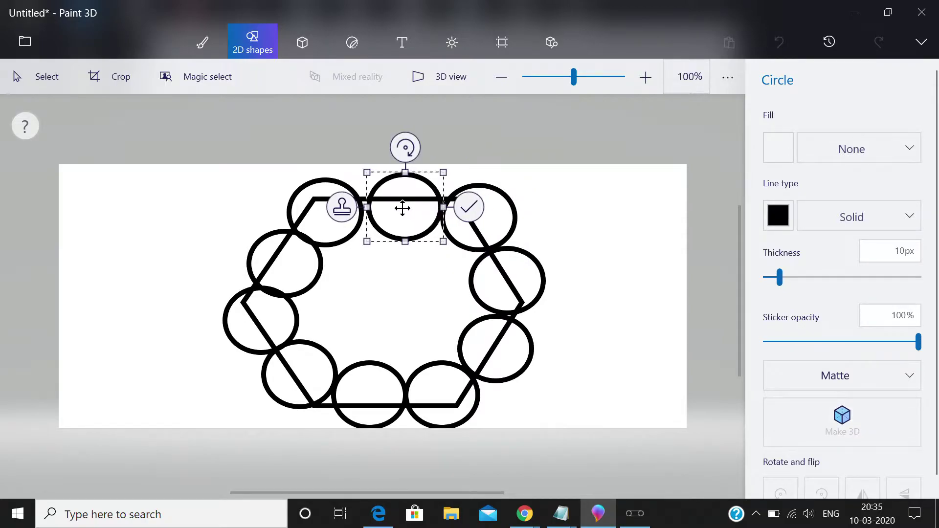
{"action": "left_click", "coordinate": [341, 206]}
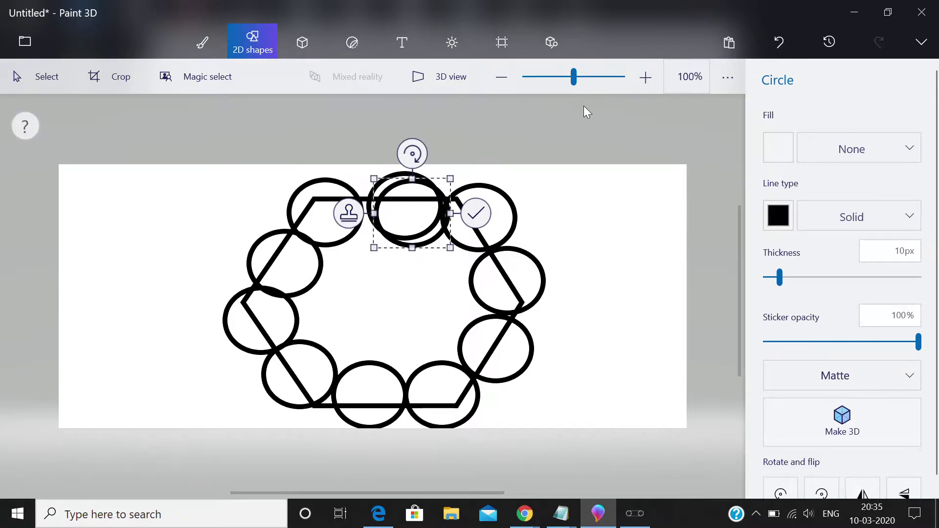
{"action": "key", "text": "Delete"}
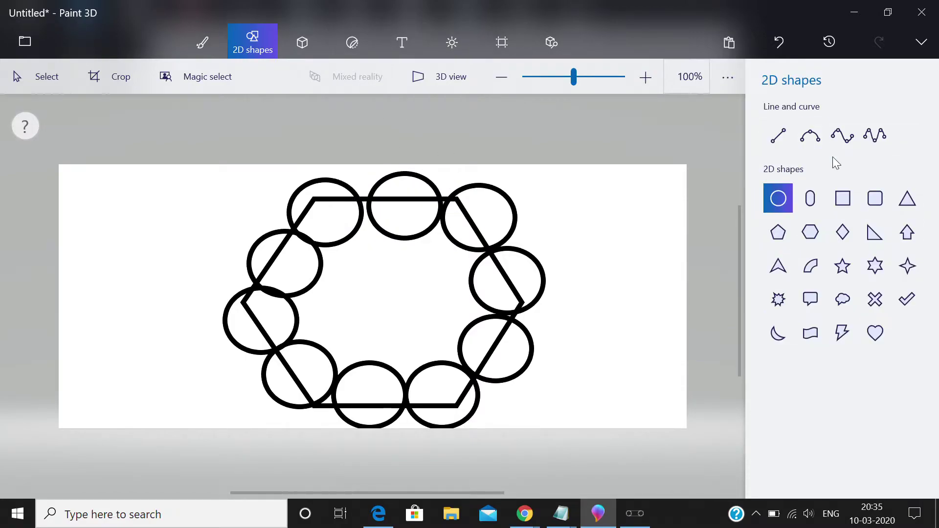
Draw a slightly flattened circle inside the hexagon and stamp it into two rows of two.
{"action": "left_click_drag", "start_coordinate": [353, 242], "coordinate": [428, 301]}
{"action": "left_click_drag", "start_coordinate": [393, 264], "coordinate": [369, 257]}
{"action": "left_click", "coordinate": [304, 273]}
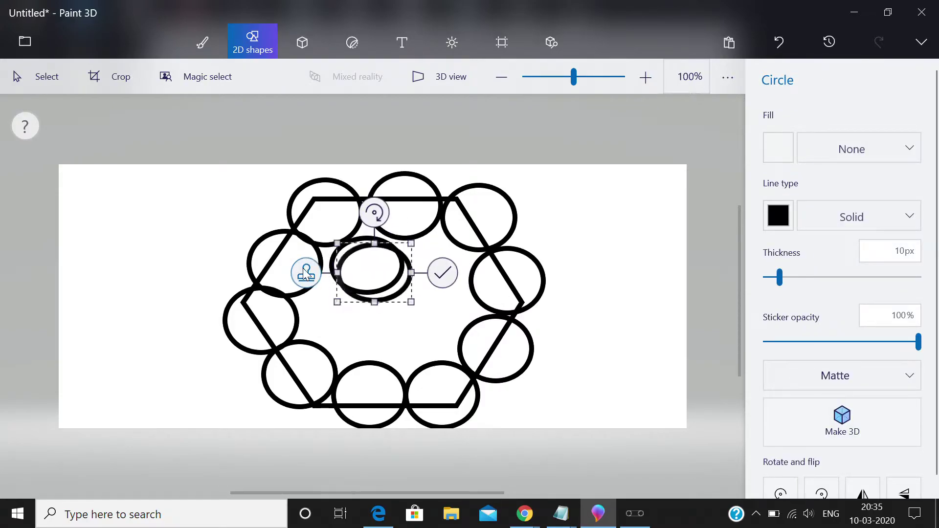
{"action": "left_click_drag", "start_coordinate": [374, 272], "coordinate": [446, 274]}
{"action": "left_click", "coordinate": [367, 276]}
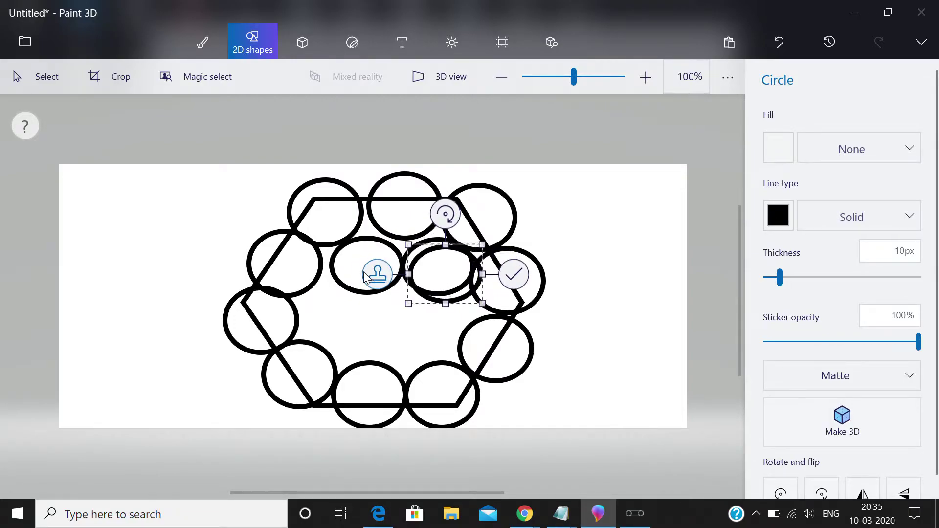
{"action": "left_click_drag", "start_coordinate": [424, 266], "coordinate": [319, 313]}
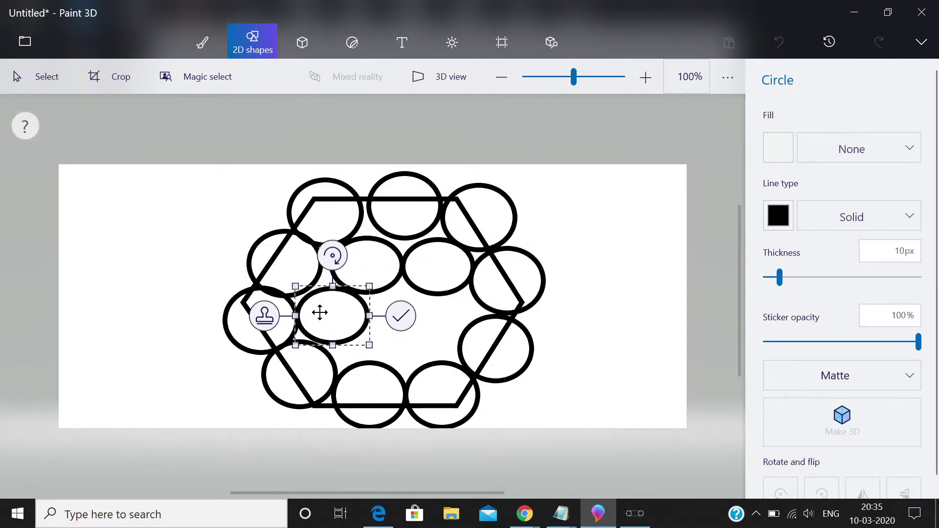
{"action": "left_click", "coordinate": [276, 314]}
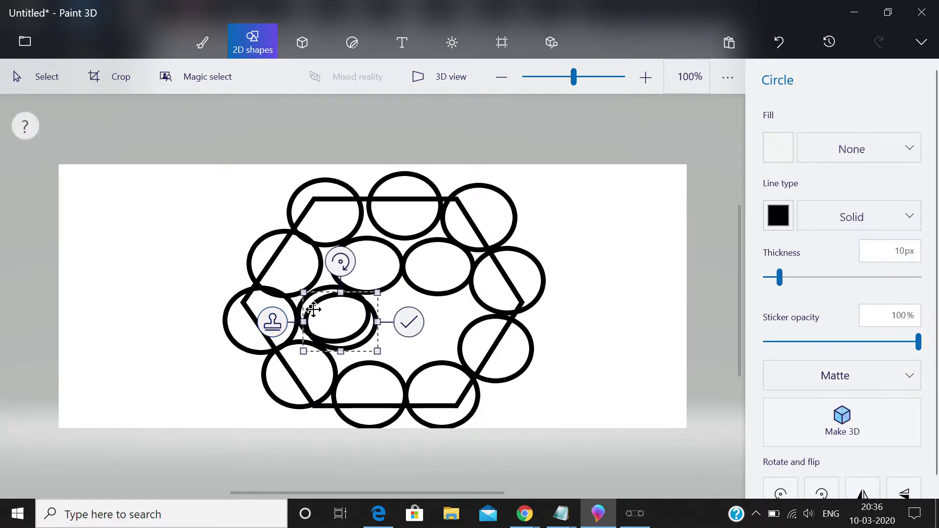
{"action": "left_click_drag", "start_coordinate": [338, 321], "coordinate": [387, 342]}
{"action": "left_click", "coordinate": [360, 319]}
Shrink the spare circle copy and place it in the gap below the four inner circles.
{"action": "left_click_drag", "start_coordinate": [424, 370], "coordinate": [392, 339]}
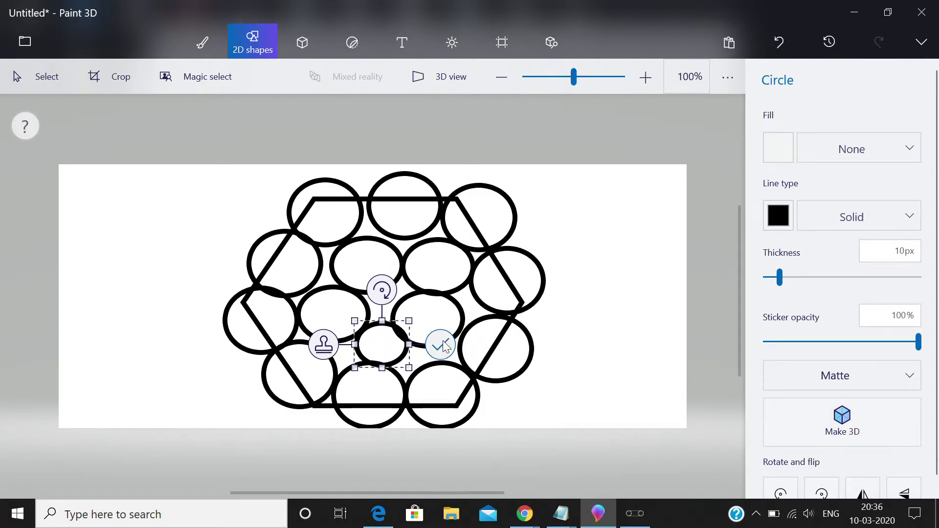
{"action": "left_click", "coordinate": [586, 327]}
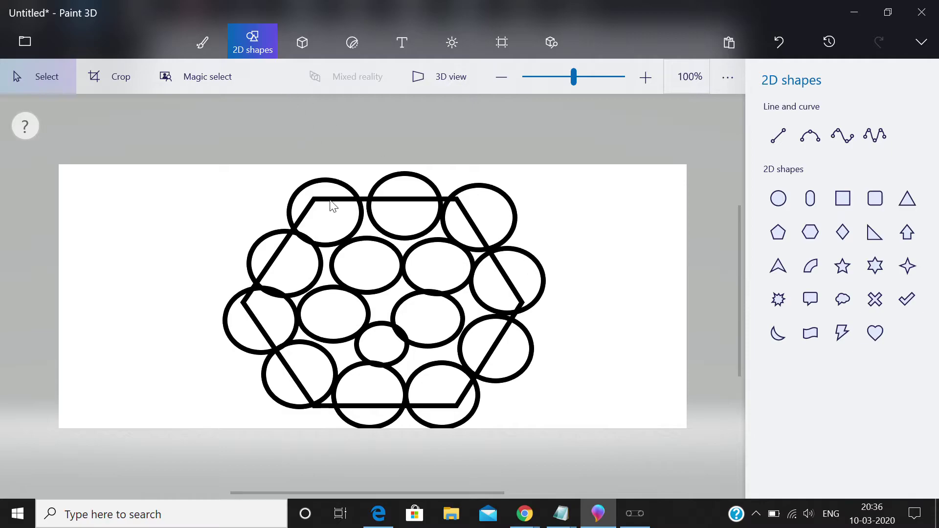
Erase the circle parts outside the hexagon, using eraser thicknesses of 25 px, 94 px and 53 px.
{"action": "left_click", "coordinate": [194, 38]}
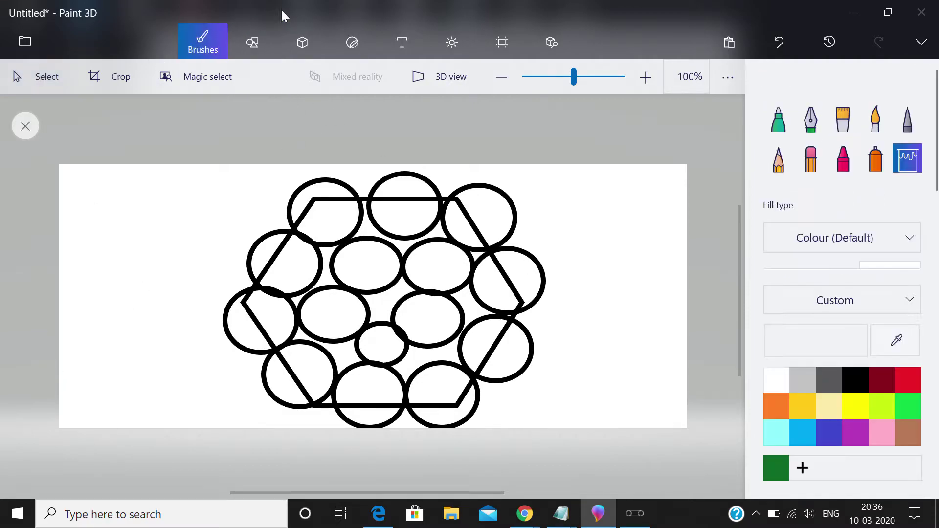
{"action": "left_click", "coordinate": [813, 166]}
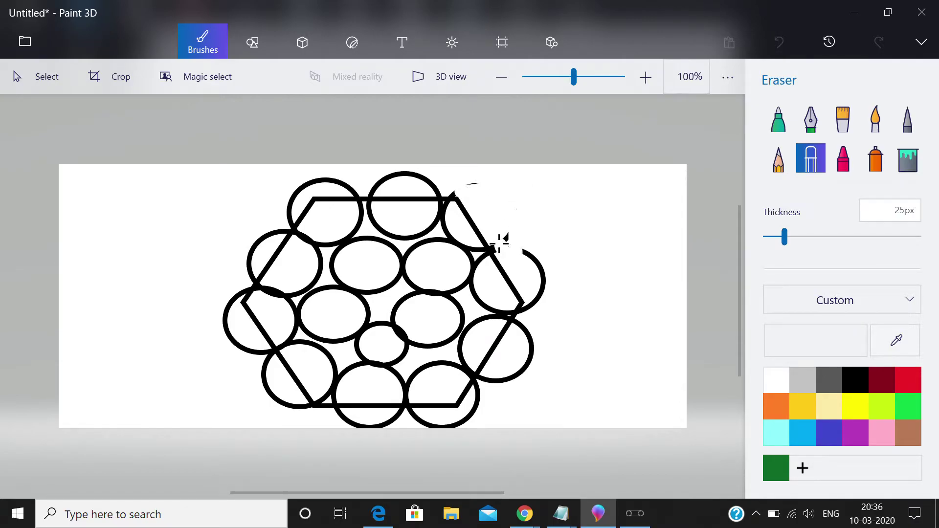
{"action": "left_click", "coordinate": [837, 240]}
{"action": "left_click_drag", "start_coordinate": [522, 415], "coordinate": [538, 380]}
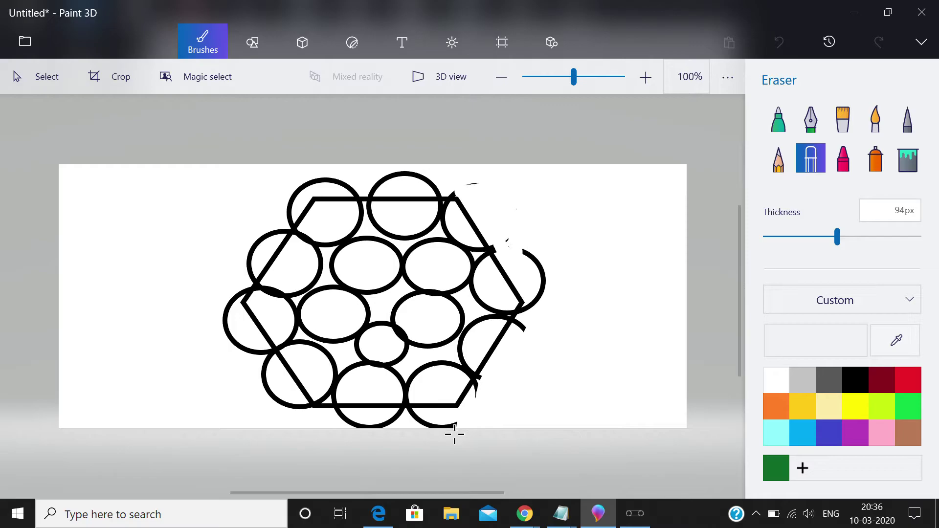
{"action": "mouse_move", "coordinate": [435, 434]}
{"action": "left_mouse_down"}
{"action": "mouse_move", "coordinate": [457, 425]}
{"action": "mouse_move", "coordinate": [416, 426]}
{"action": "left_mouse_up"}
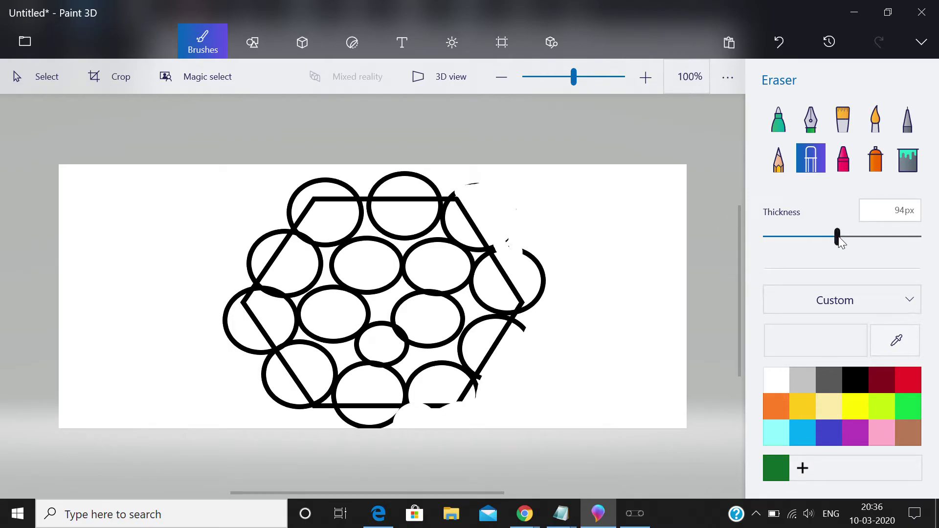
{"action": "left_click", "coordinate": [806, 237]}
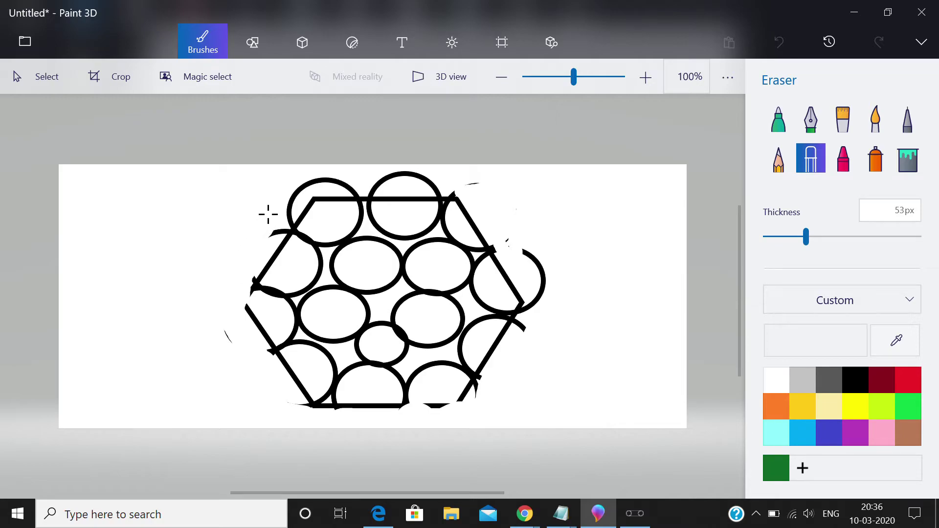
{"action": "left_click_drag", "start_coordinate": [361, 179], "coordinate": [407, 178]}
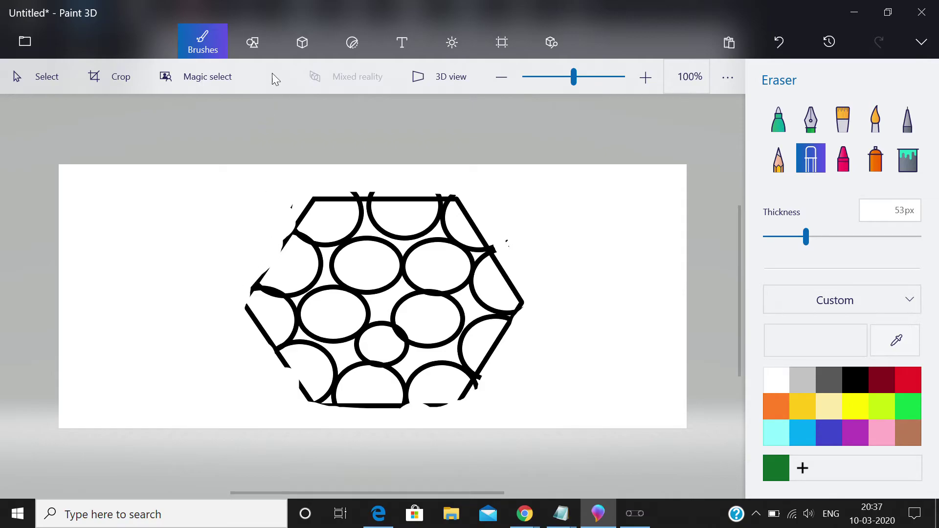
Draw a new hexagon over the damaged outline, adjust its position and size to match, and commit it.
{"action": "left_click", "coordinate": [252, 37]}
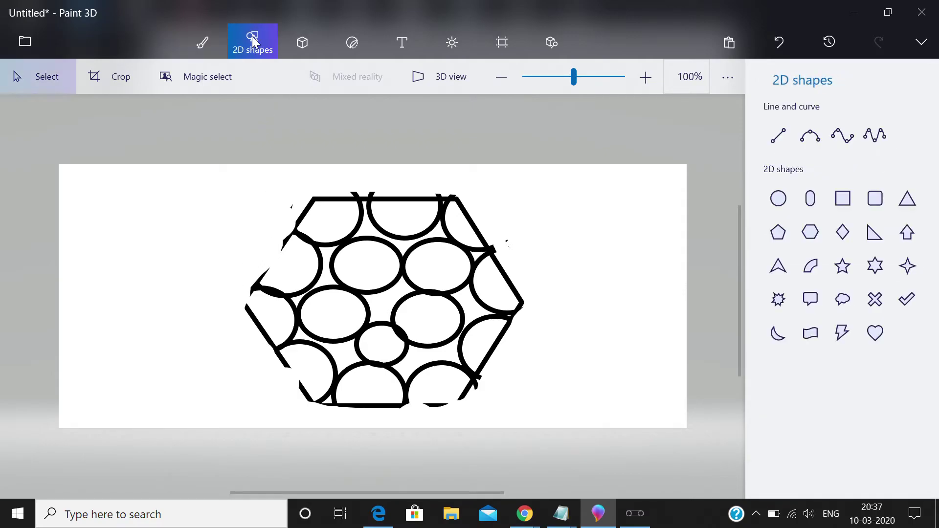
{"action": "left_click", "coordinate": [810, 234]}
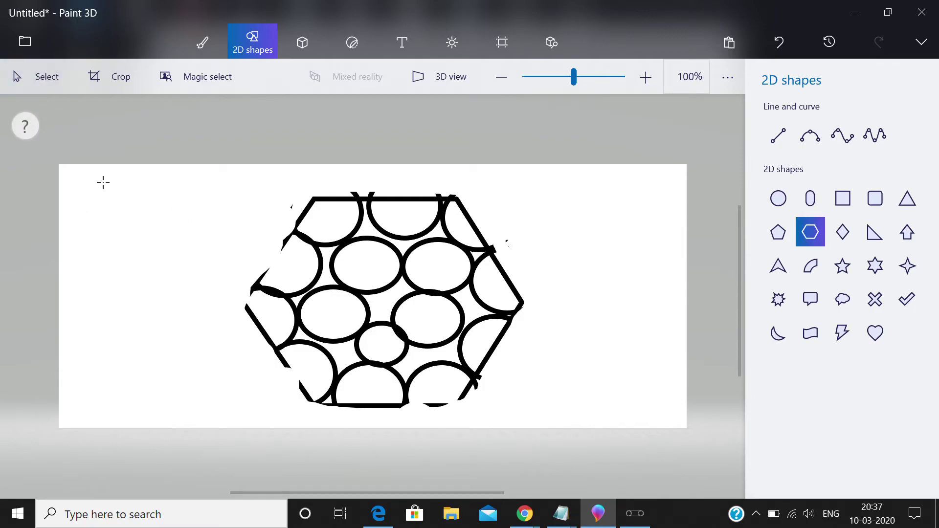
{"action": "mouse_move", "coordinate": [103, 182]}
{"action": "left_mouse_down"}
{"action": "mouse_move", "coordinate": [375, 379]}
{"action": "mouse_move", "coordinate": [409, 422]}
{"action": "mouse_move", "coordinate": [404, 439]}
{"action": "left_mouse_up"}
{"action": "left_click_drag", "start_coordinate": [274, 369], "coordinate": [412, 360]}
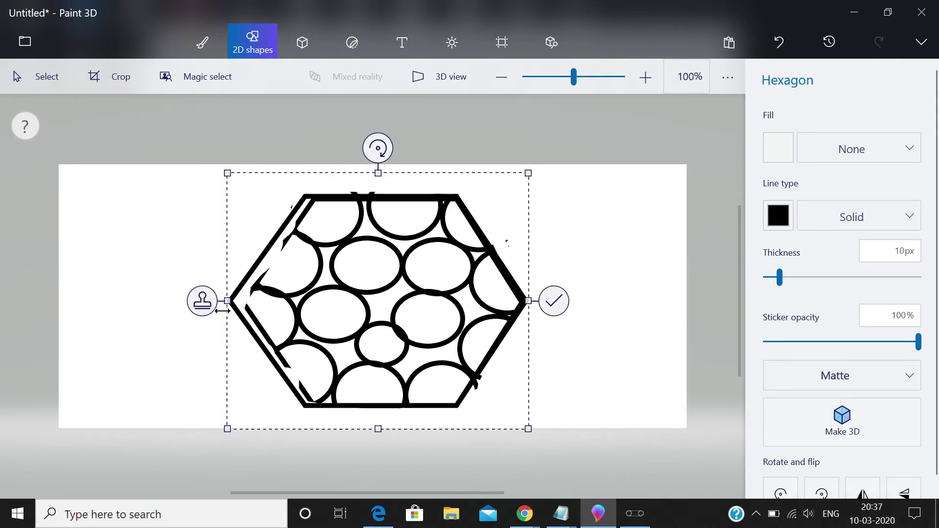
{"action": "left_click_drag", "start_coordinate": [228, 301], "coordinate": [245, 305]}
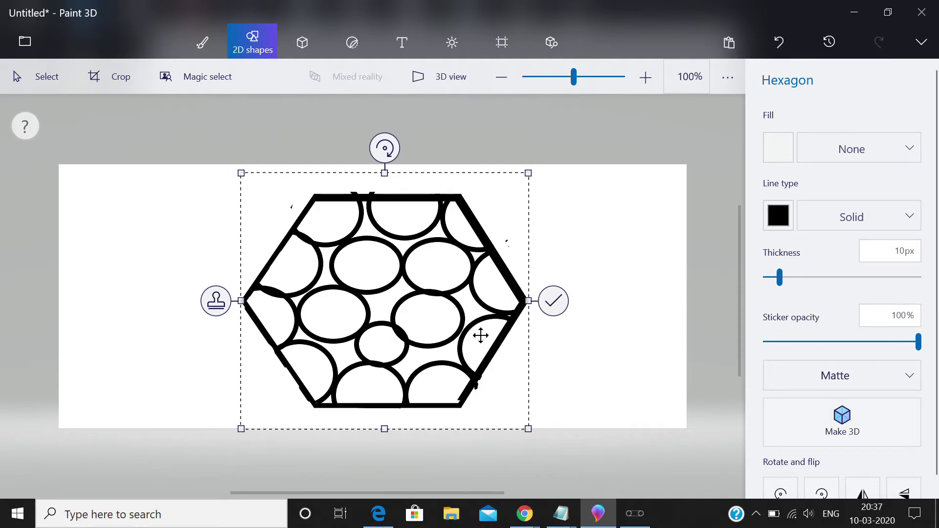
{"action": "left_click_drag", "start_coordinate": [521, 313], "coordinate": [520, 307]}
{"action": "left_click_drag", "start_coordinate": [381, 427], "coordinate": [383, 429]}
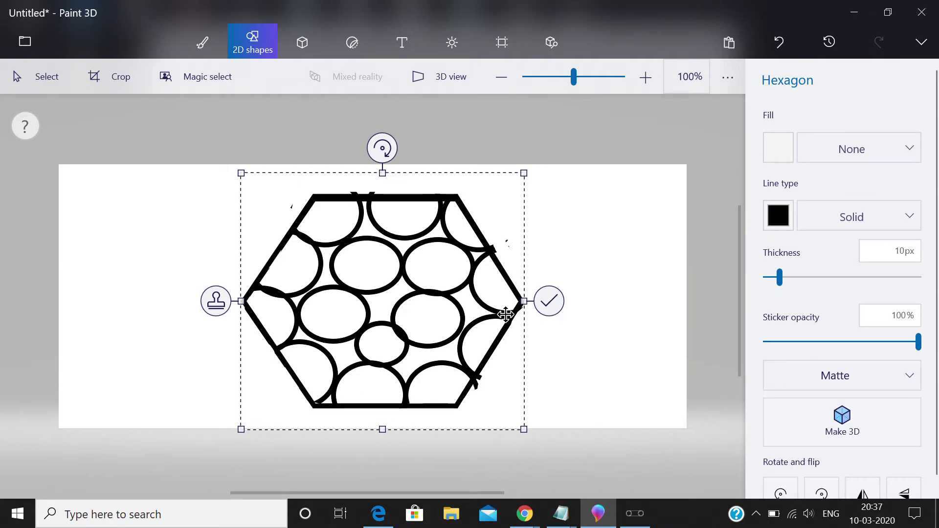
{"action": "left_click", "coordinate": [548, 302]}
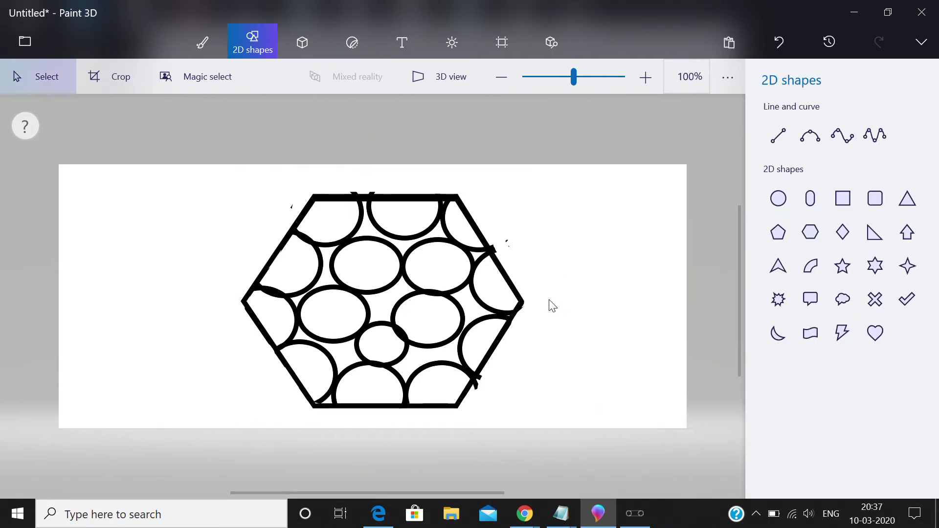
Fill the central gap between the inner circles and the gap at their lower right with dark red.
{"action": "left_click", "coordinate": [192, 51]}
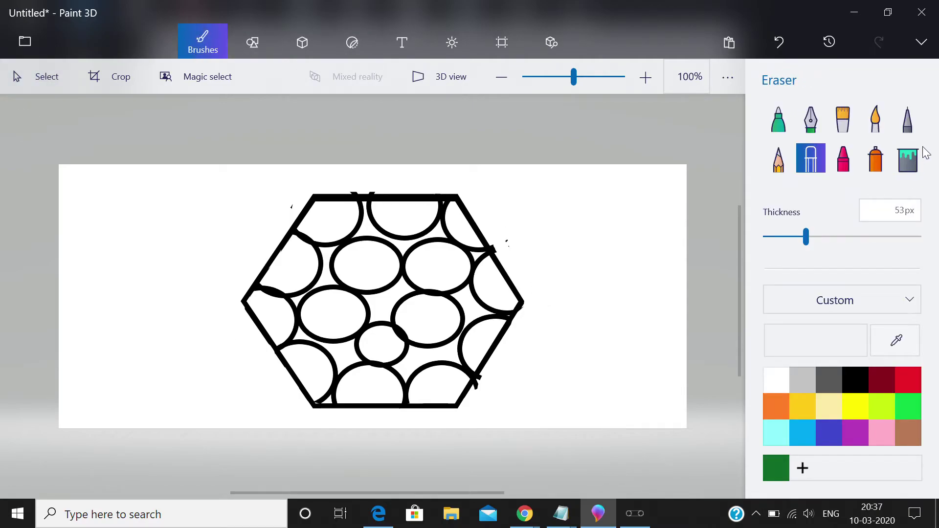
{"action": "left_click", "coordinate": [907, 169]}
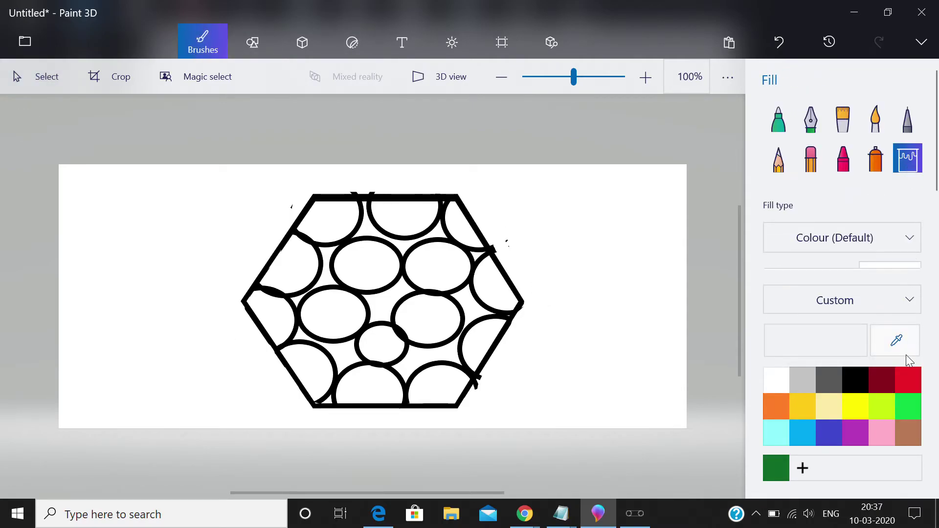
{"action": "left_click", "coordinate": [869, 387]}
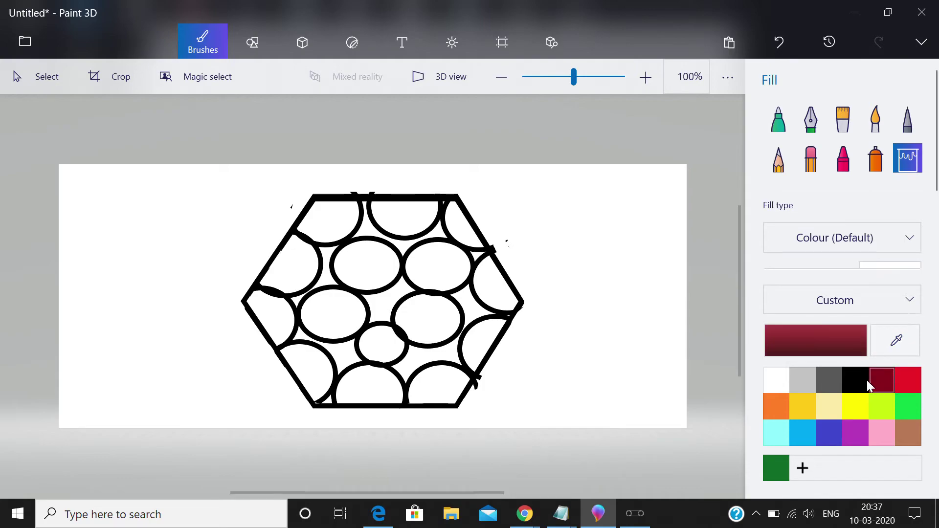
{"action": "left_click", "coordinate": [389, 313]}
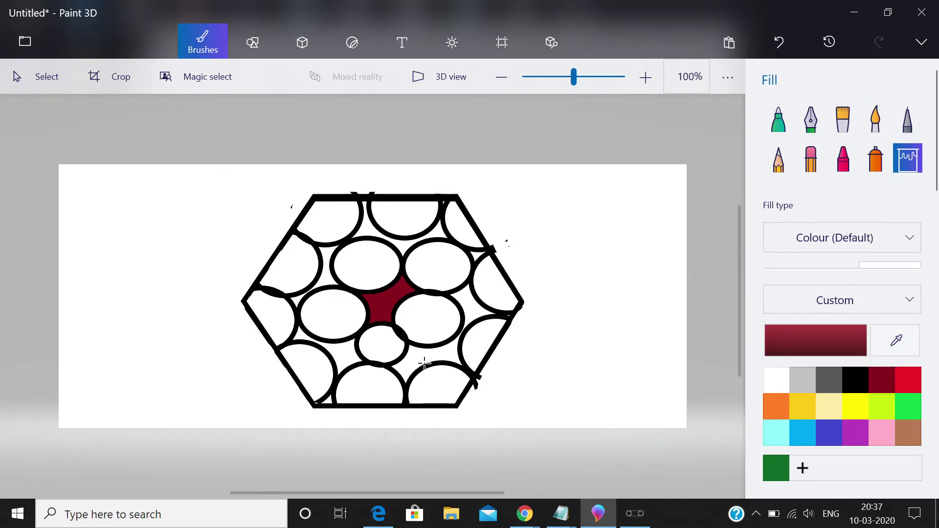
{"action": "left_click", "coordinate": [425, 363]}
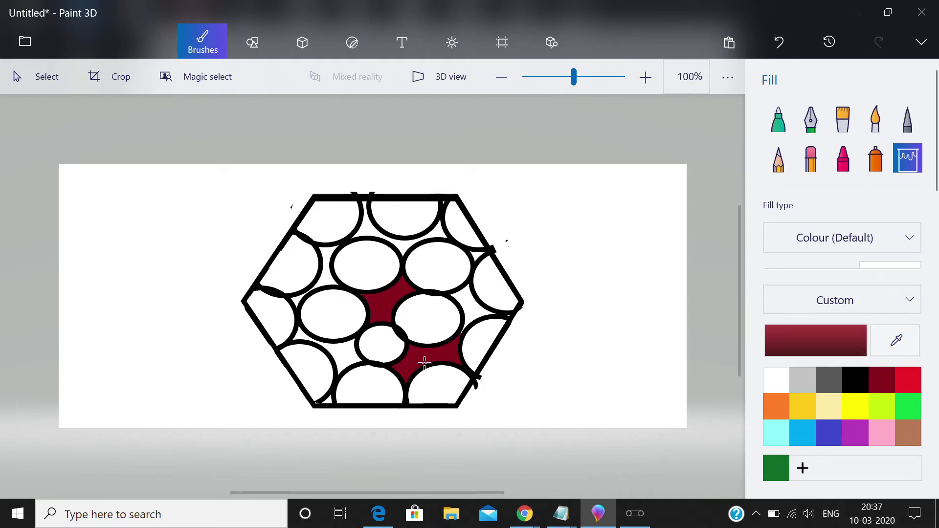
Fill the two left inner circles with yellow and the partial circle at the hexagon's top middle with blue.
{"action": "left_click", "coordinate": [854, 405]}
{"action": "left_click", "coordinate": [364, 257]}
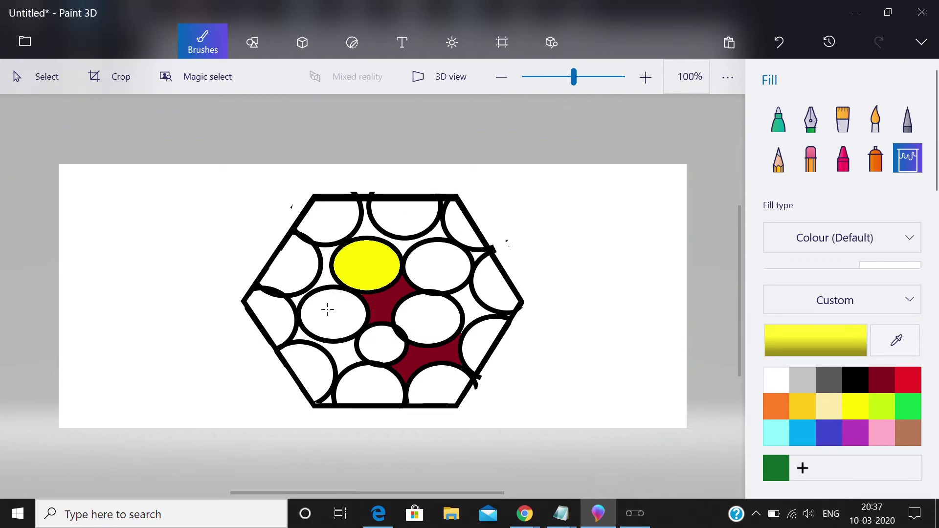
{"action": "left_click", "coordinate": [328, 314]}
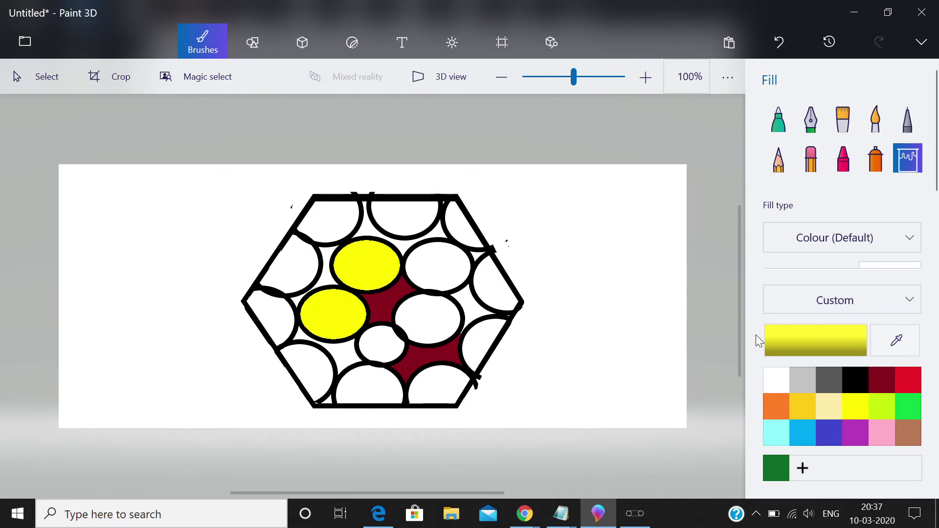
{"action": "left_click", "coordinate": [803, 433]}
{"action": "left_click", "coordinate": [433, 215]}
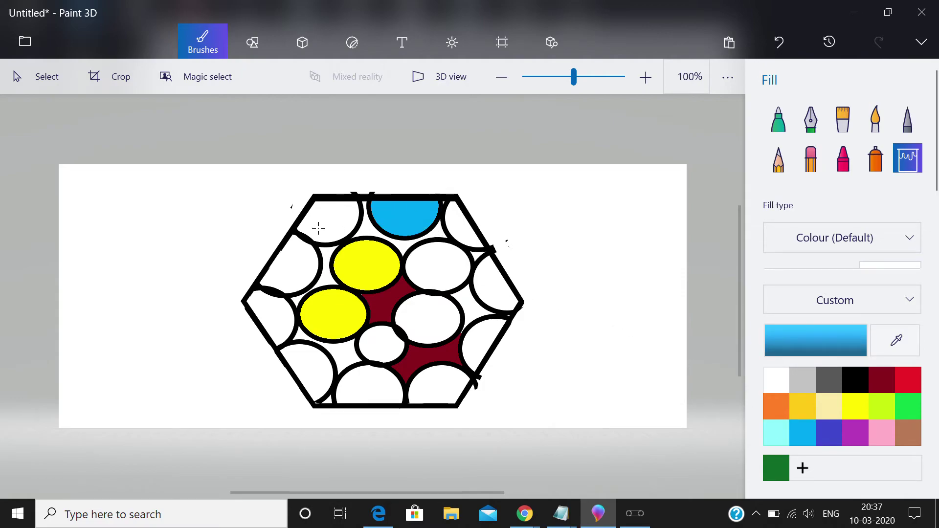
Fill the partial circle on the hexagon's upper-left edge with blue, and the top-left partial circle and lower-right inner circle with green.
{"action": "left_click", "coordinate": [309, 264]}
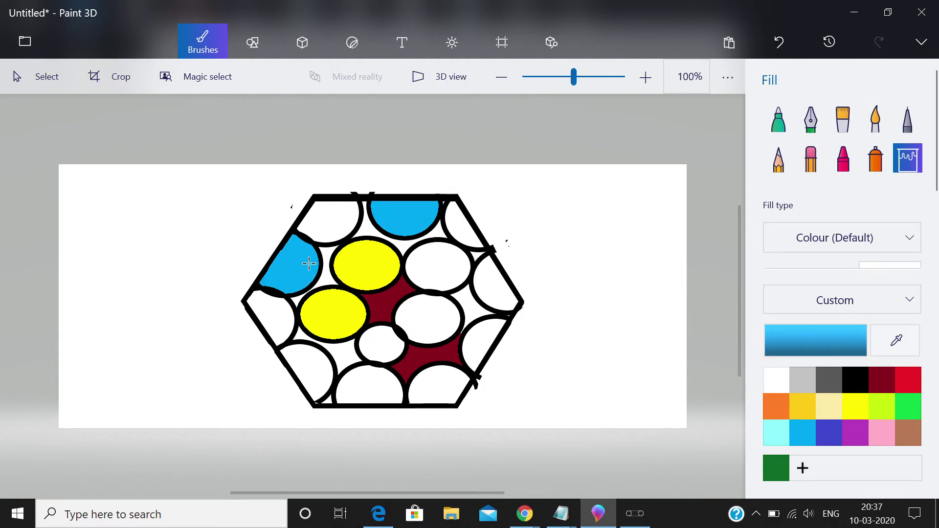
{"action": "left_click", "coordinate": [907, 419]}
{"action": "left_click", "coordinate": [438, 320]}
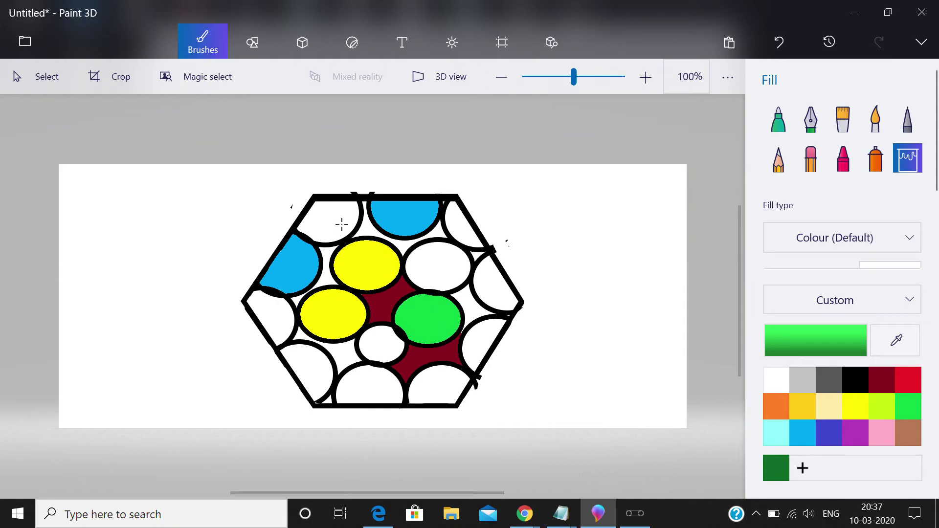
{"action": "left_click", "coordinate": [329, 206]}
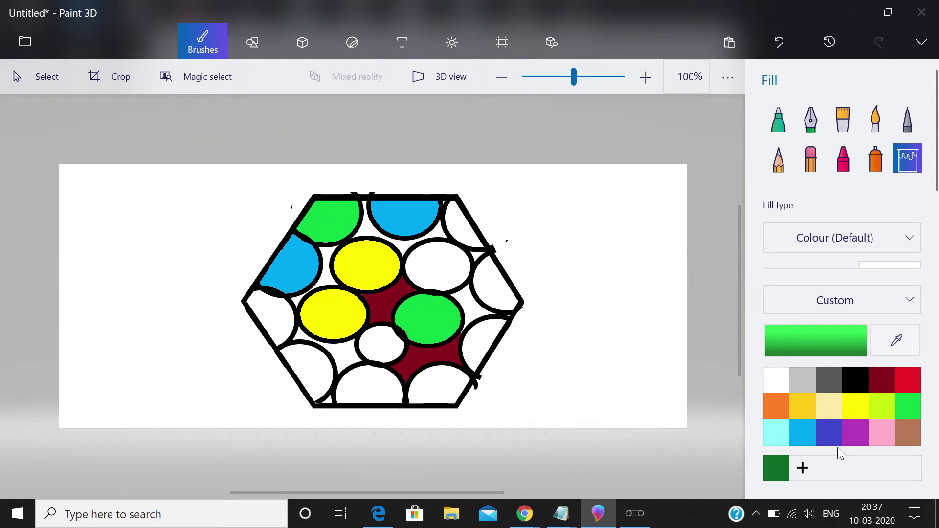
Fill the partial circles at the hexagon's top-right and left corners with purple and the two along its lower-right edge with gold.
{"action": "left_click", "coordinate": [850, 442]}
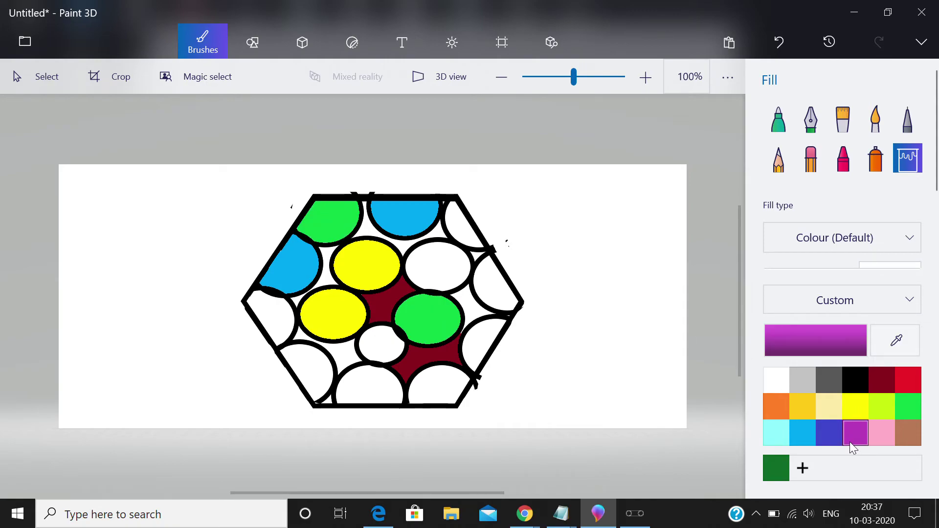
{"action": "left_click", "coordinate": [476, 234]}
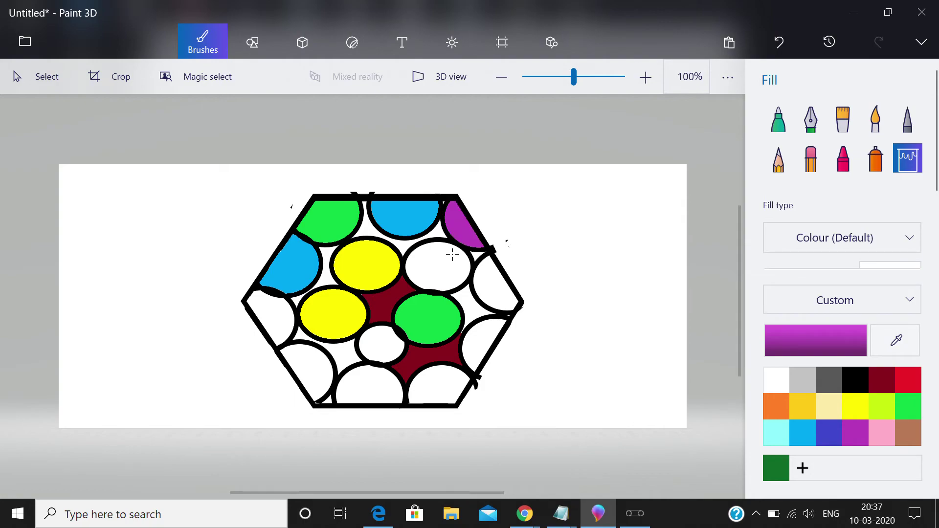
{"action": "left_click", "coordinate": [268, 326]}
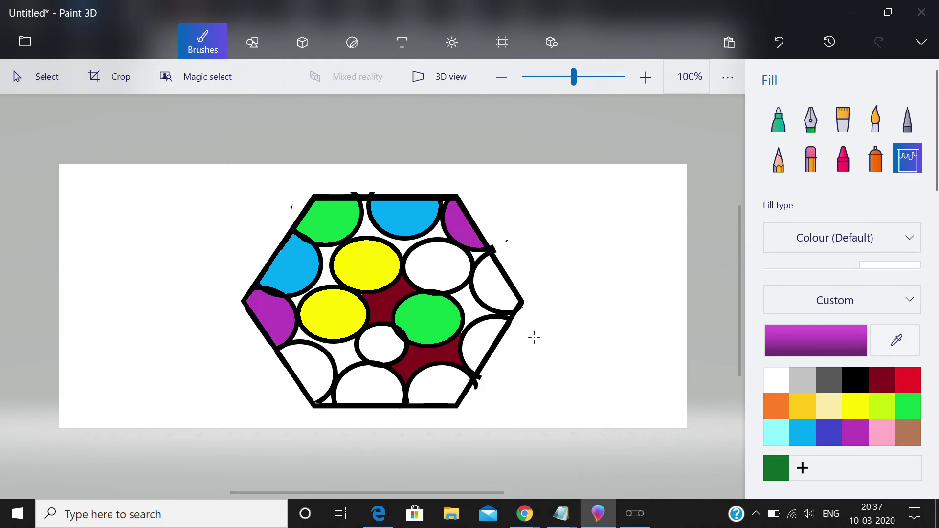
{"action": "left_click", "coordinate": [809, 409]}
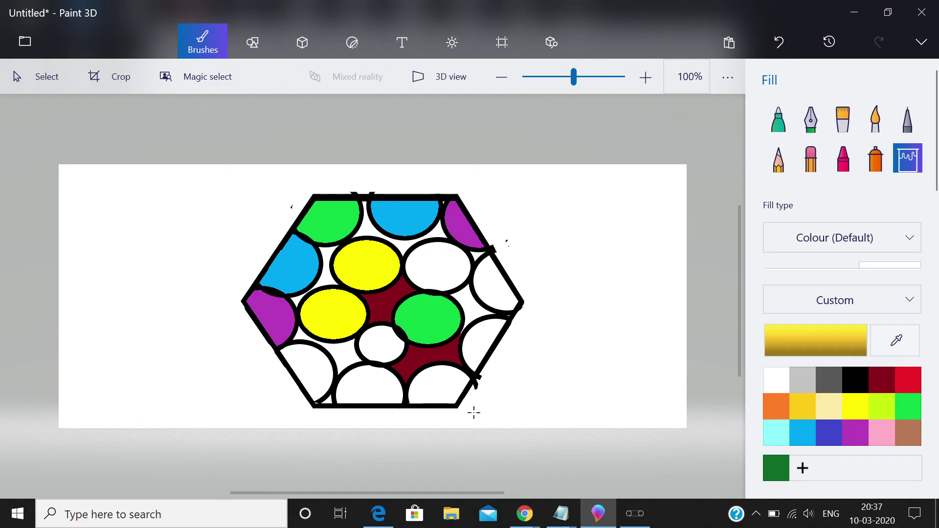
{"action": "left_click", "coordinate": [451, 383]}
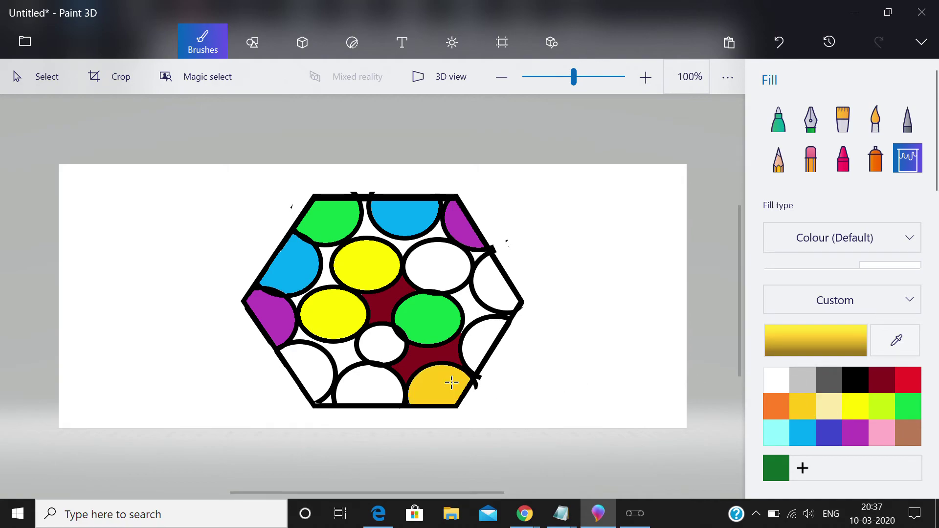
{"action": "left_click", "coordinate": [481, 335]}
Fill the small inner circle near the hexagon's centre and the upper-right inner circle with pink.
{"action": "left_click", "coordinate": [887, 441]}
{"action": "left_click", "coordinate": [372, 336]}
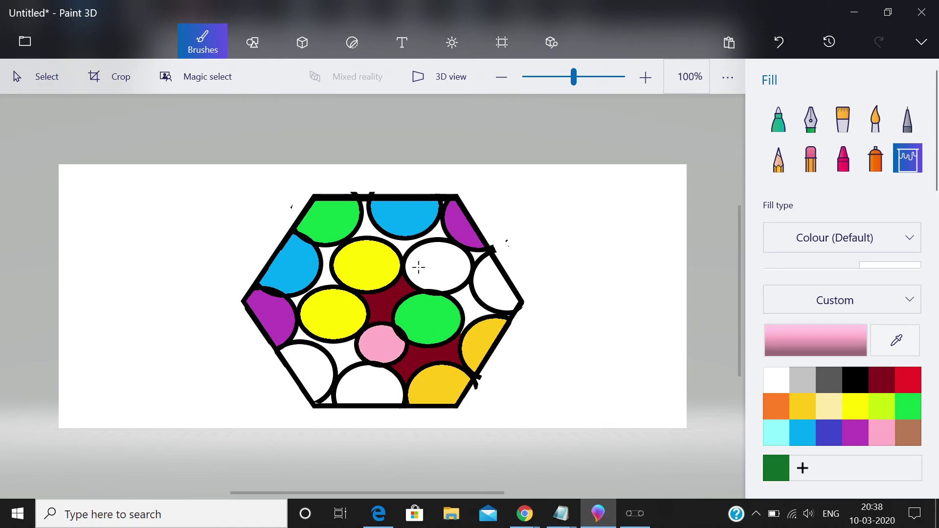
{"action": "left_click", "coordinate": [438, 259]}
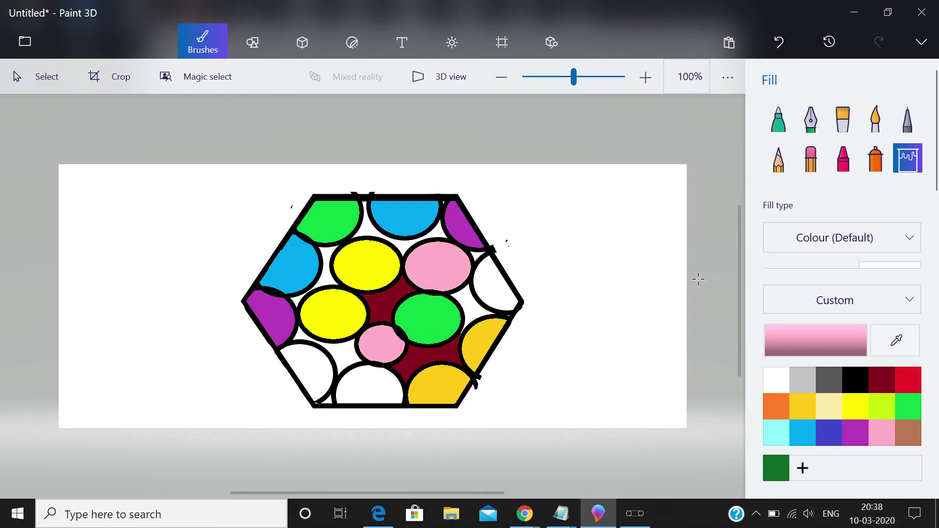
Fill the large white gaps between the circles and both dark red gaps with black.
{"action": "left_click", "coordinate": [854, 377]}
{"action": "left_click", "coordinate": [364, 232]}
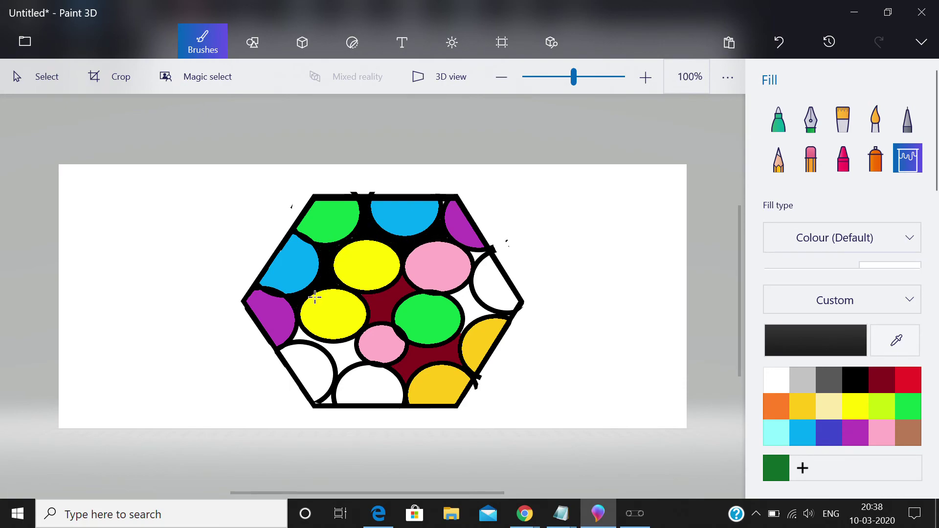
{"action": "left_click", "coordinate": [342, 350]}
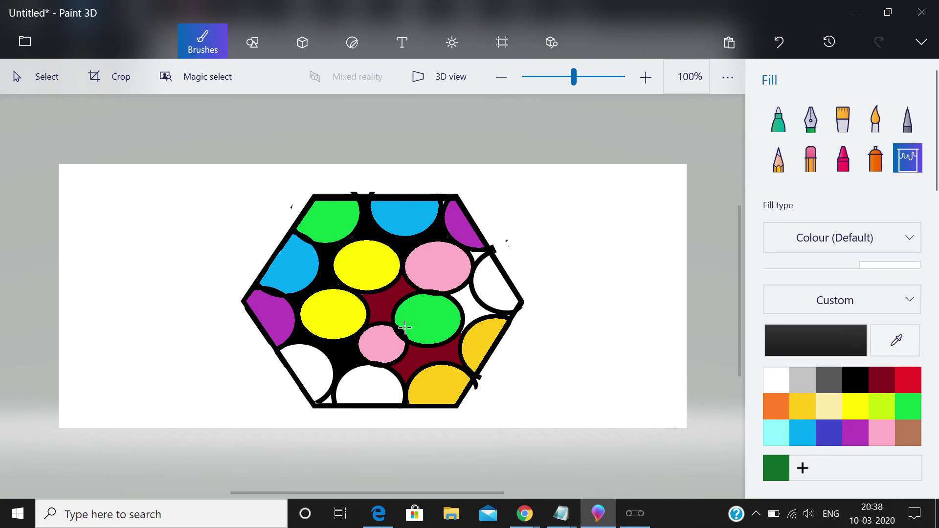
{"action": "left_click", "coordinate": [463, 302]}
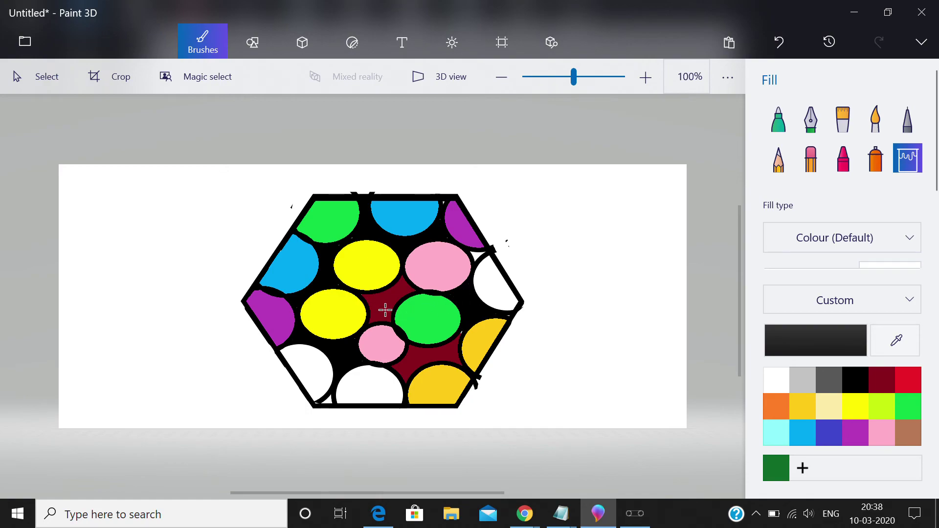
{"action": "left_click", "coordinate": [384, 309]}
{"action": "left_click", "coordinate": [410, 362]}
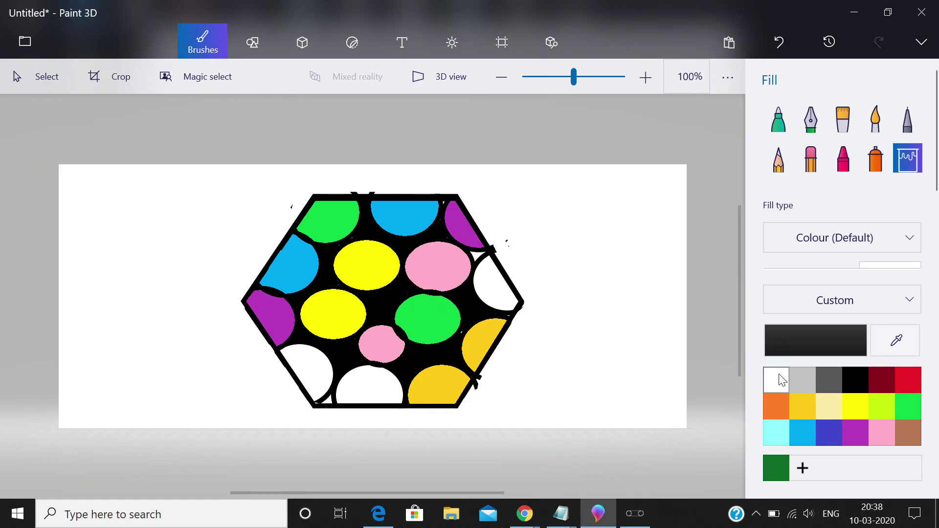
Fill the partial circles at the hexagon's right corner and bottom middle with indigo.
{"action": "left_click", "coordinate": [838, 428]}
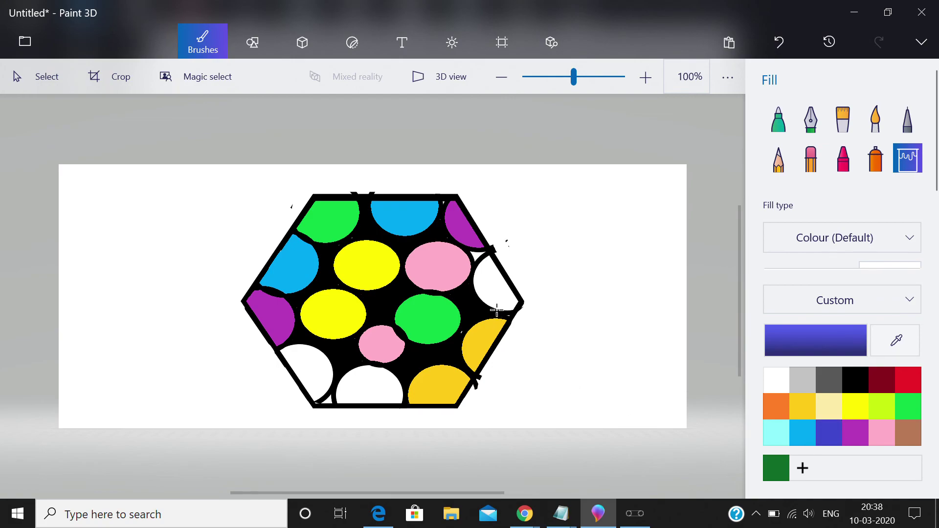
{"action": "left_click", "coordinate": [503, 293]}
{"action": "left_click", "coordinate": [379, 392]}
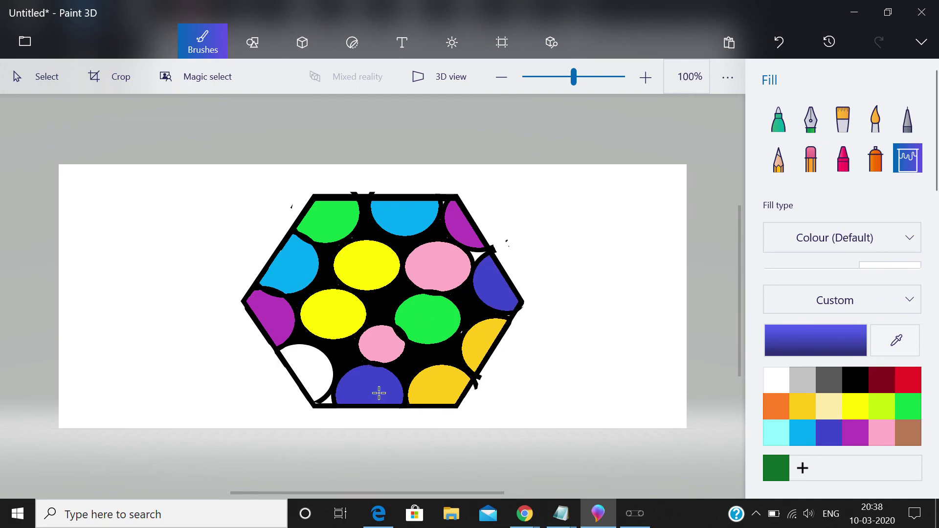
Fill the bottom-left partial circle and the small leftover gaps at the upper-right edge and bottom-left corner with orange.
{"action": "left_click", "coordinate": [780, 398]}
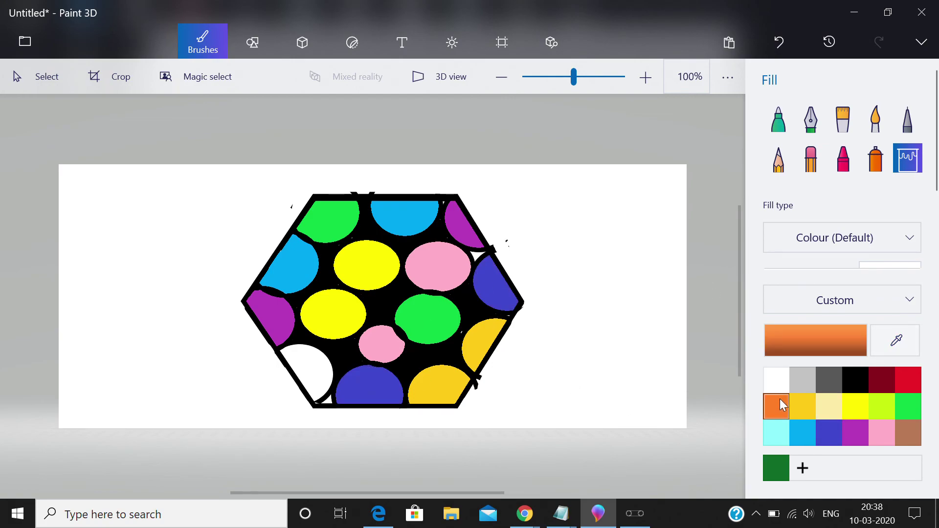
{"action": "left_click", "coordinate": [322, 365]}
{"action": "left_click", "coordinate": [477, 256]}
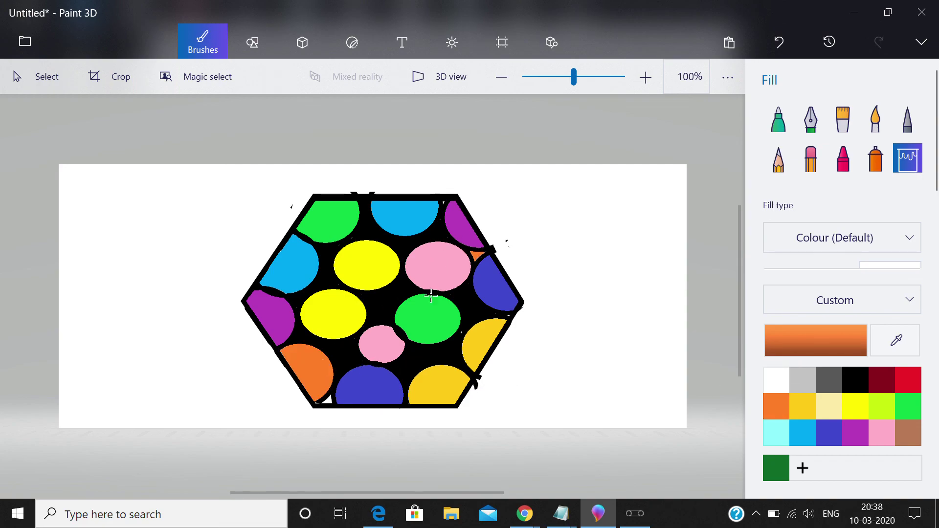
{"action": "left_click", "coordinate": [329, 399]}
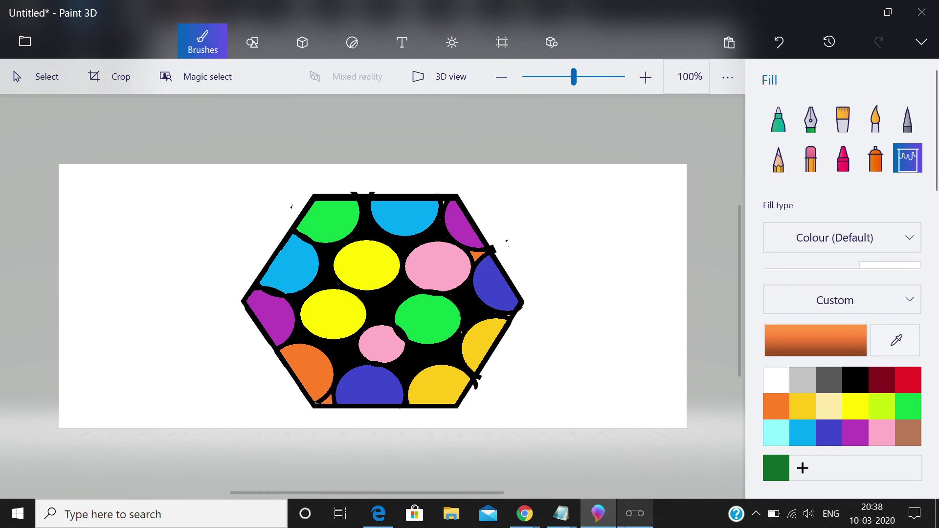
{"action": "mouse_move", "coordinate": [626, 523]}
{"action": "left_click", "coordinate": [619, 455]}
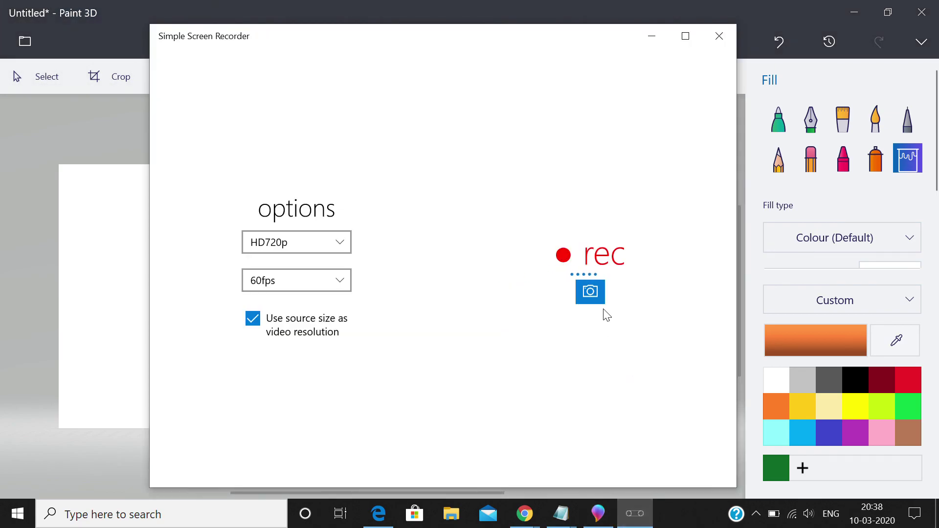